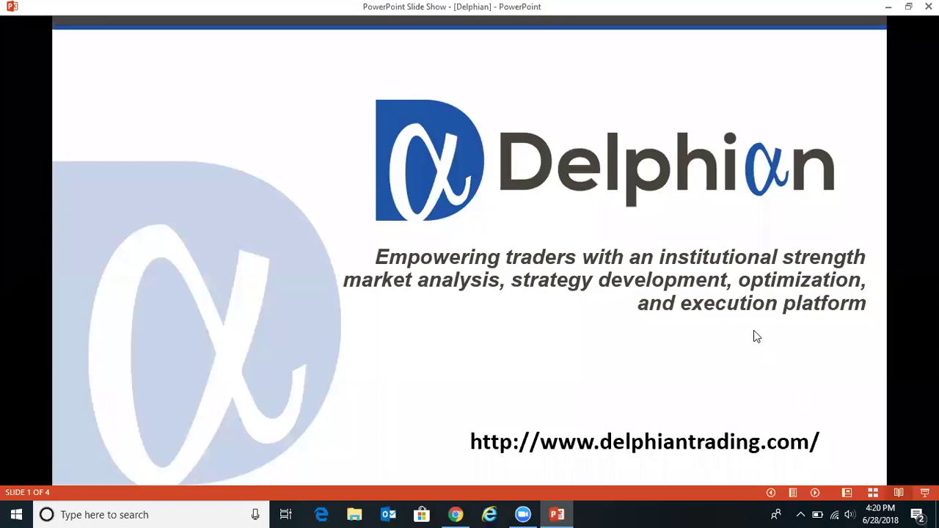
left_click(754, 332)
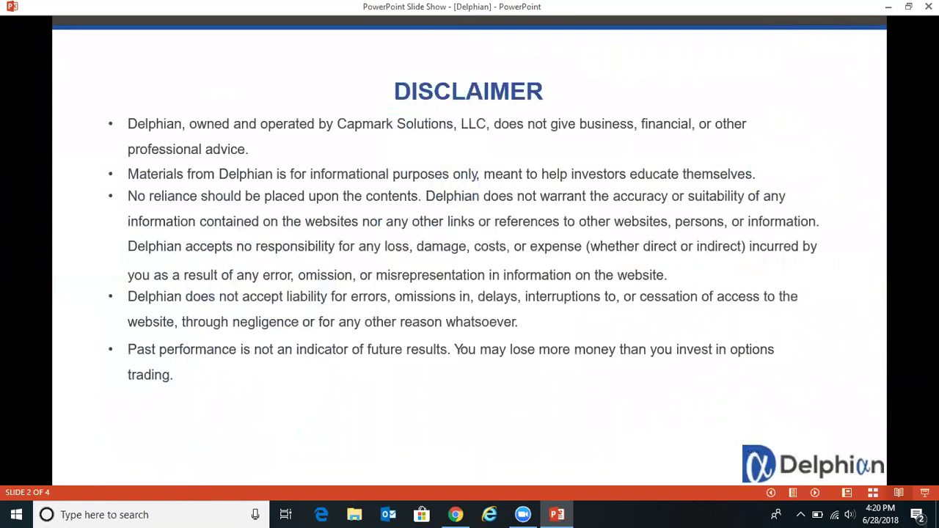
key("Right")
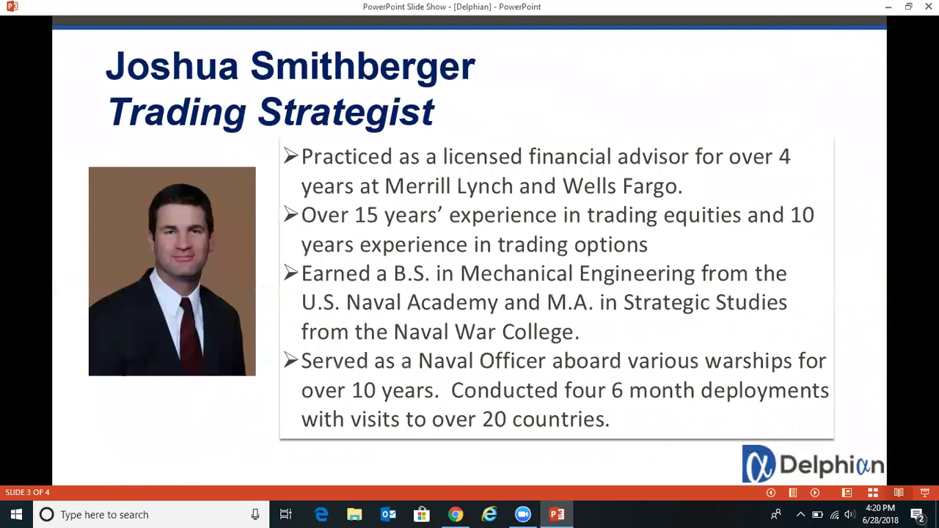
Step: Switch to the Delphian dashboard in Chrome and open the Quick BackTest page
left_click(456, 514)
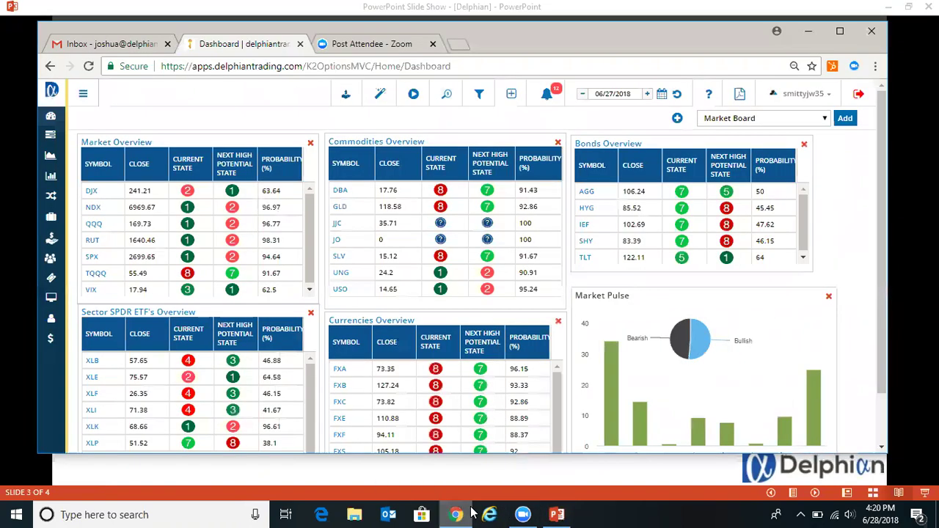
left_click(83, 102)
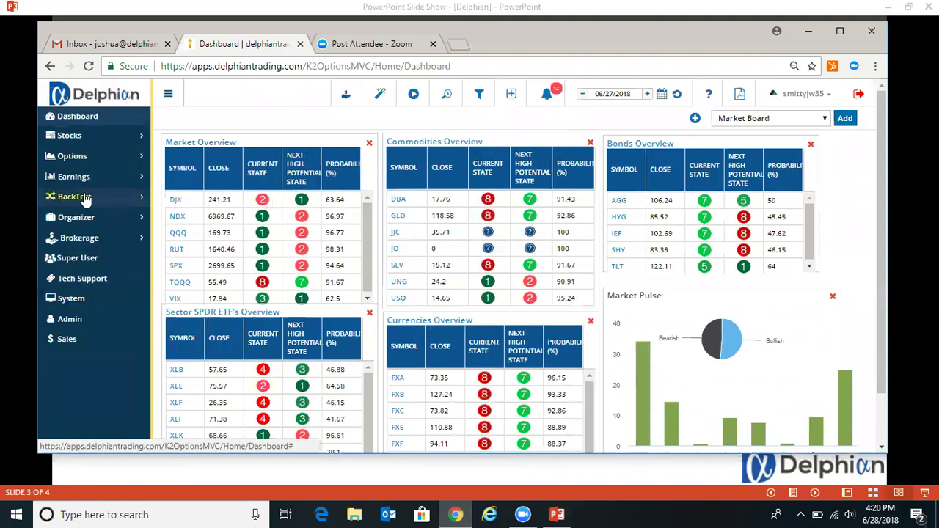
left_click(83, 198)
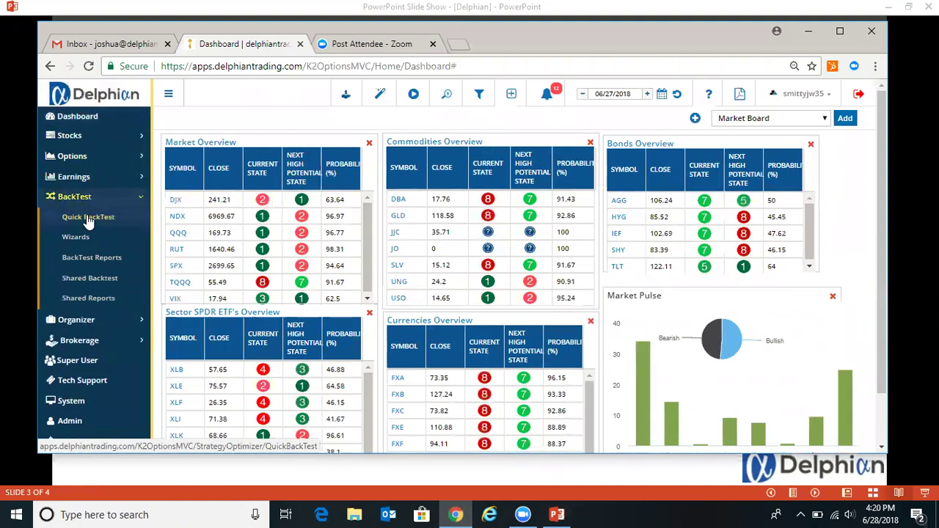
left_click(87, 219)
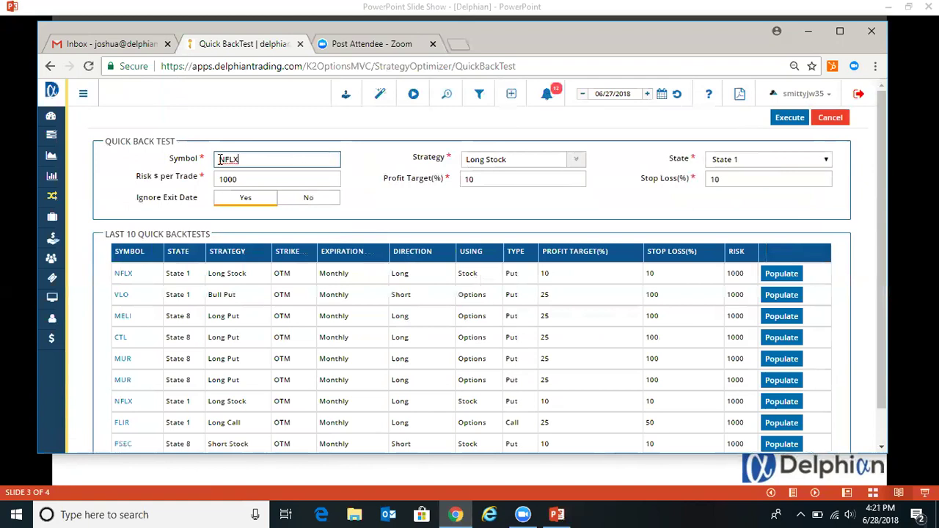
Step: Set the quick backtest symbol to AMZN and check the available strategies
left_click_drag(292, 159, 204, 165)
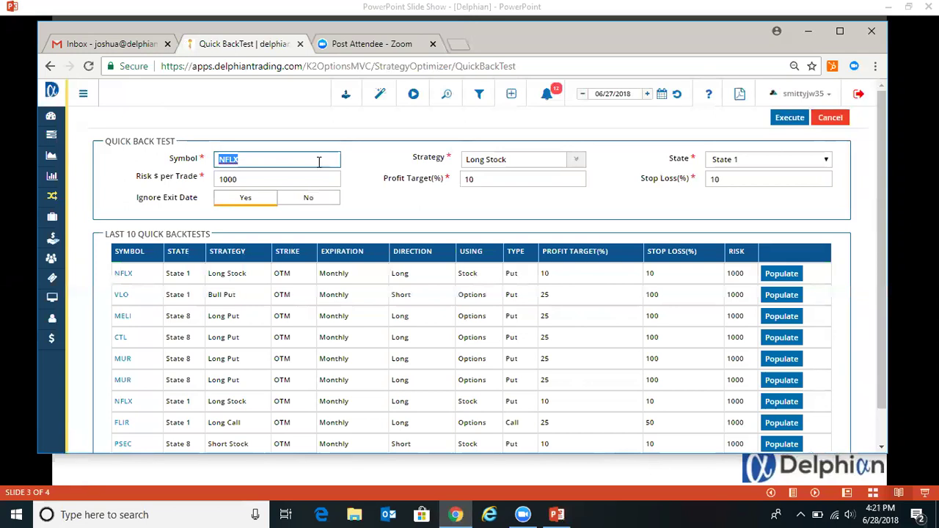
type("amzn")
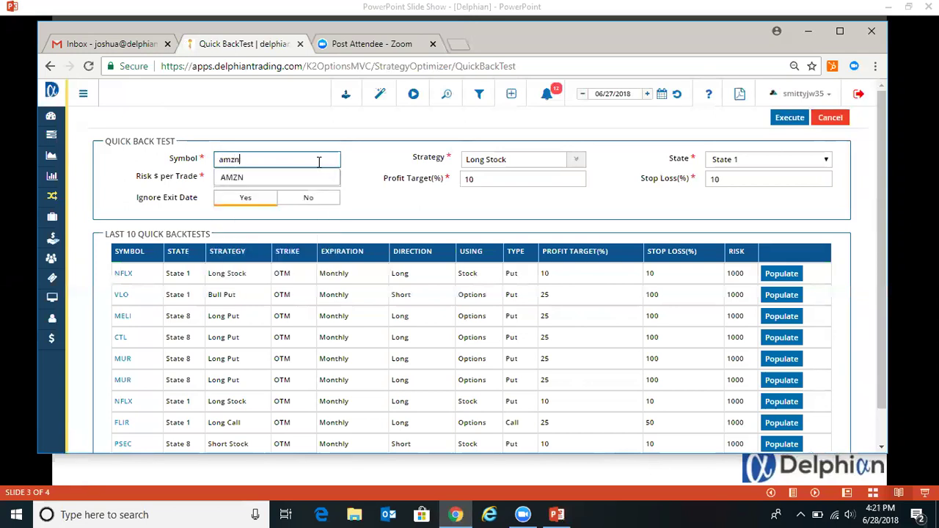
left_click(272, 178)
left_click(502, 159)
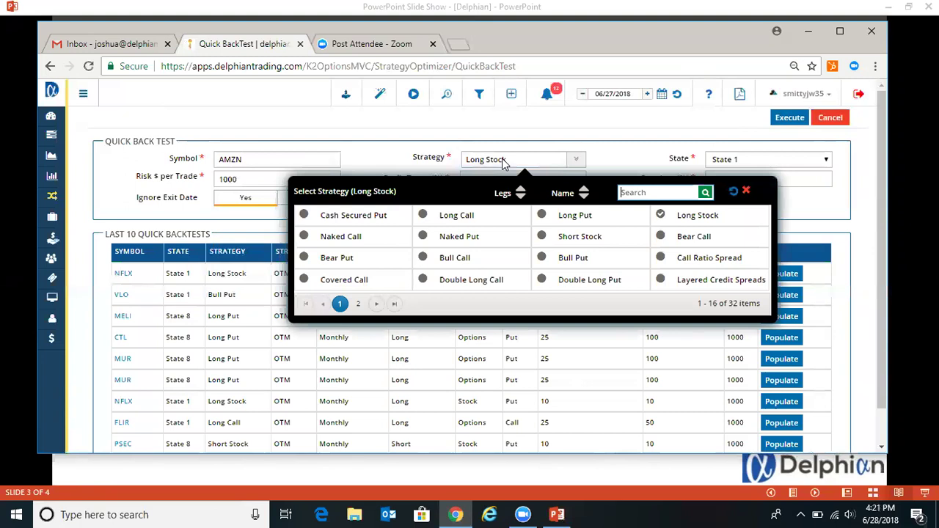
left_click(507, 133)
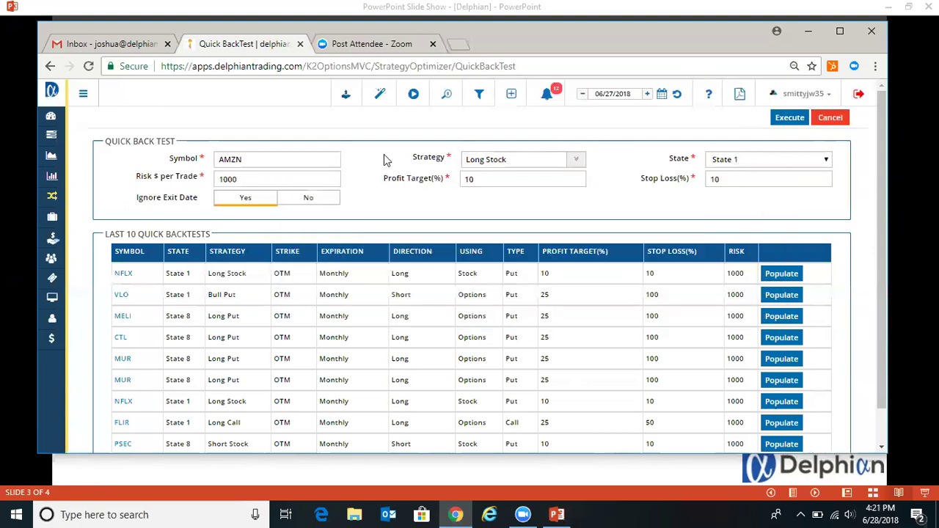
Step: Set the risk per trade to 5000 dollars and choose State 1 as the entry state
double_click(261, 183)
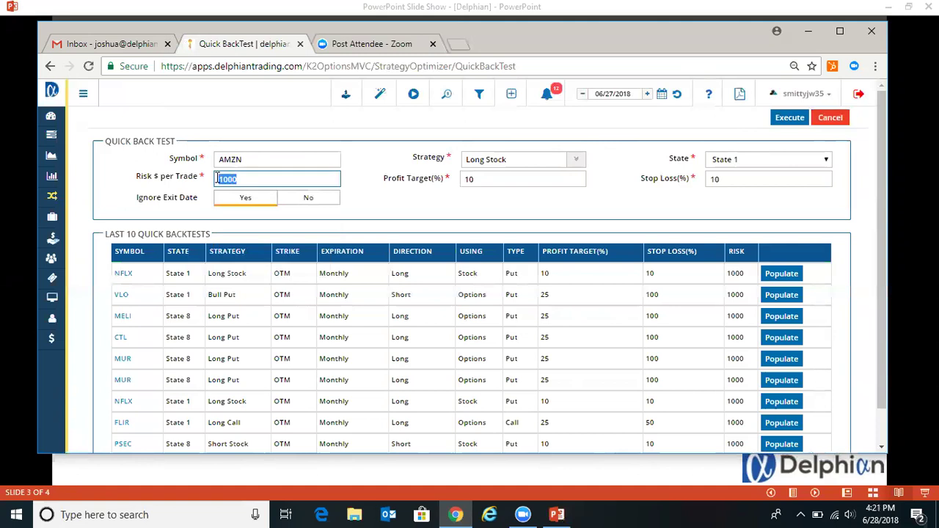
type("5000")
left_click(392, 209)
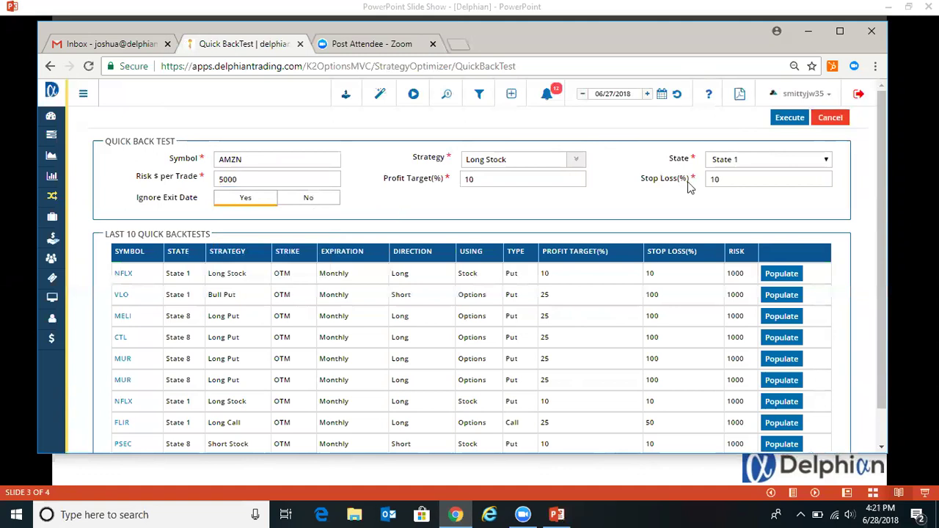
left_click(722, 164)
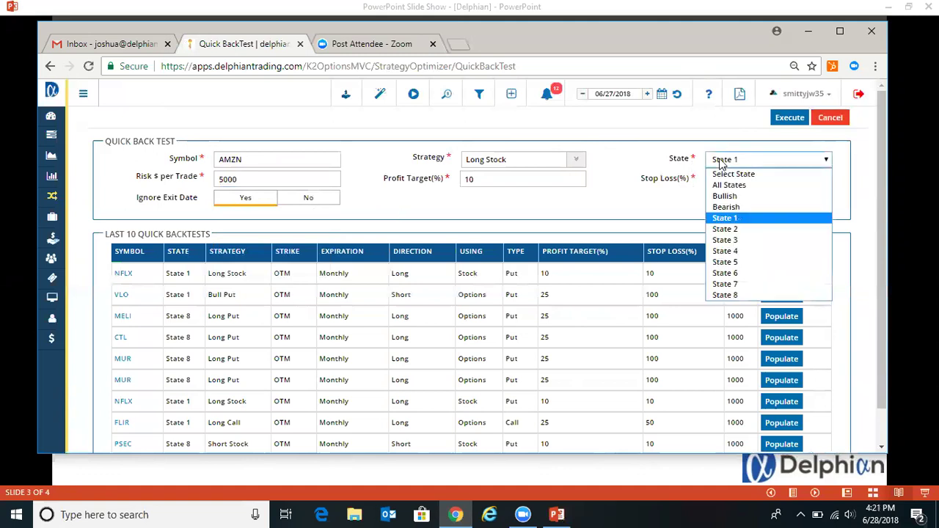
left_click(726, 219)
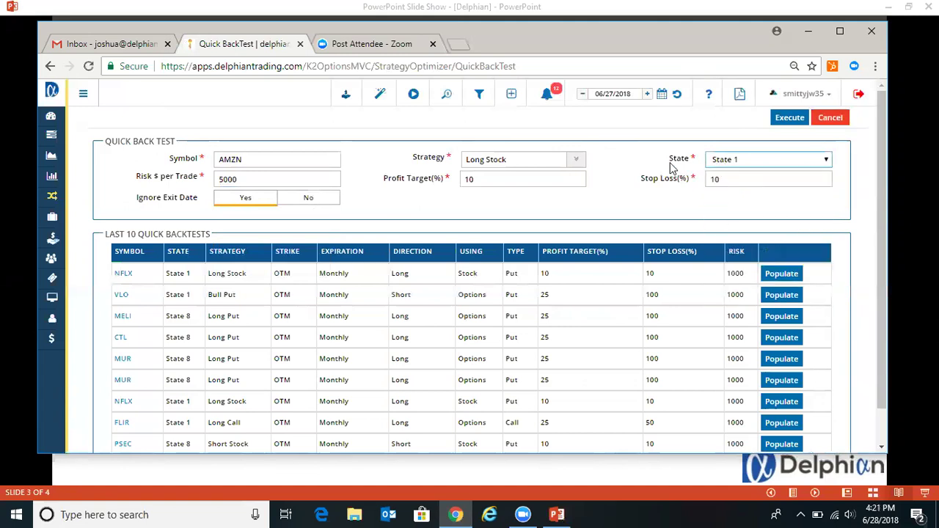
Step: Review the strategy choices and execute the quick backtest with Ignore Exit Date set to Yes
left_click(577, 162)
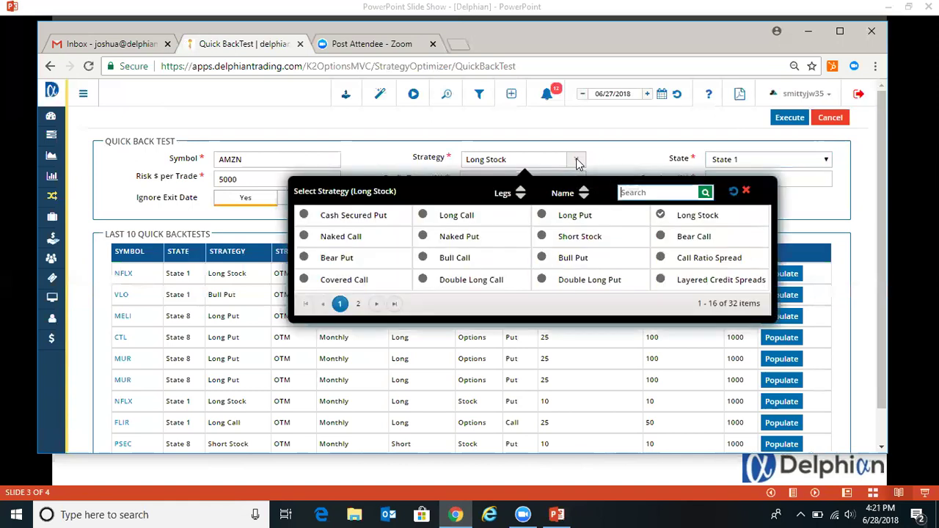
left_click(599, 132)
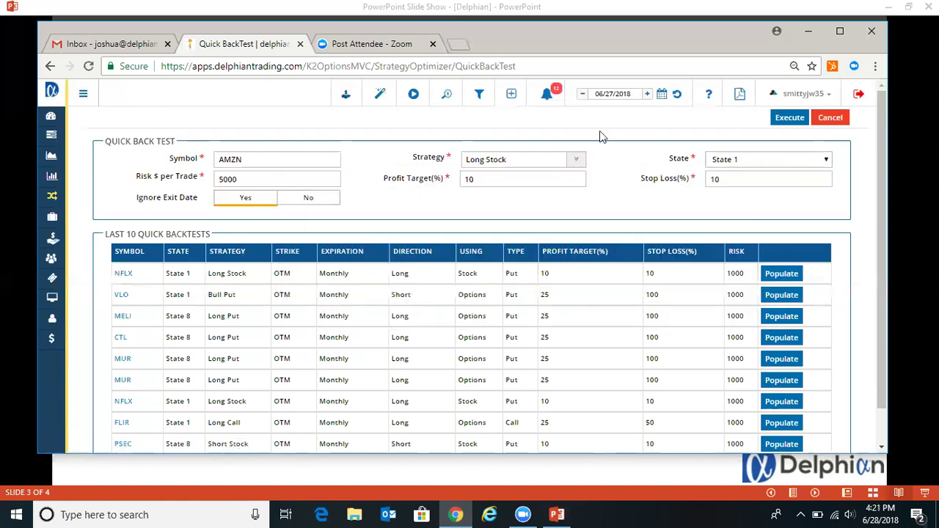
left_click(250, 207)
left_click(789, 125)
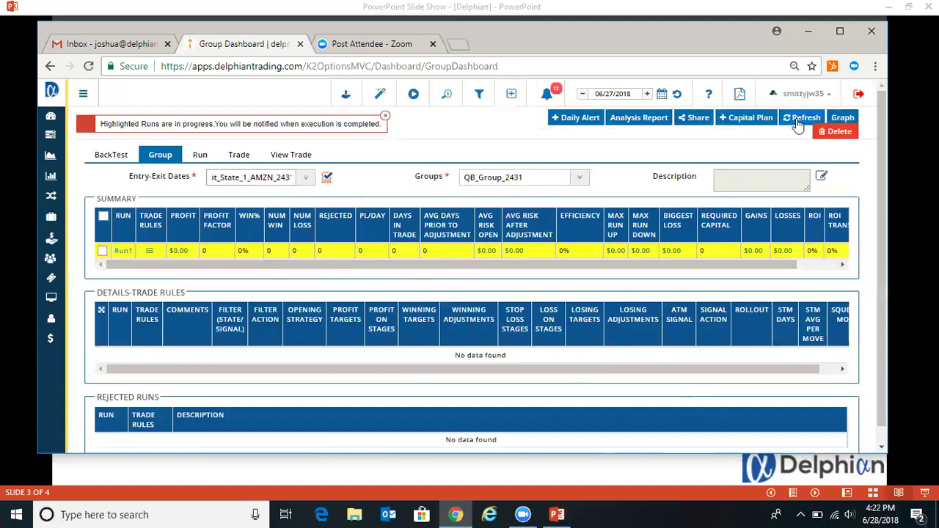
Step: Check the backtest notifications and refresh the group dashboard to load the results of Run1
left_click(547, 94)
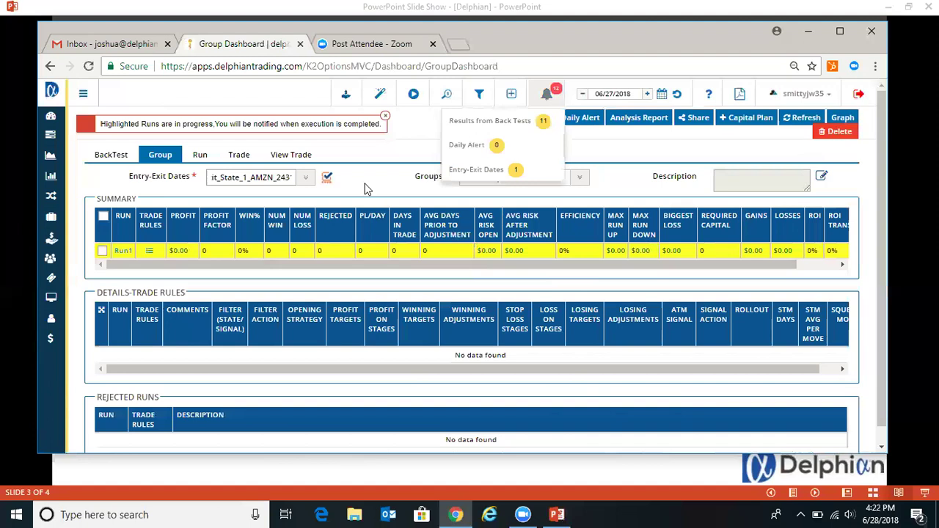
left_click(764, 150)
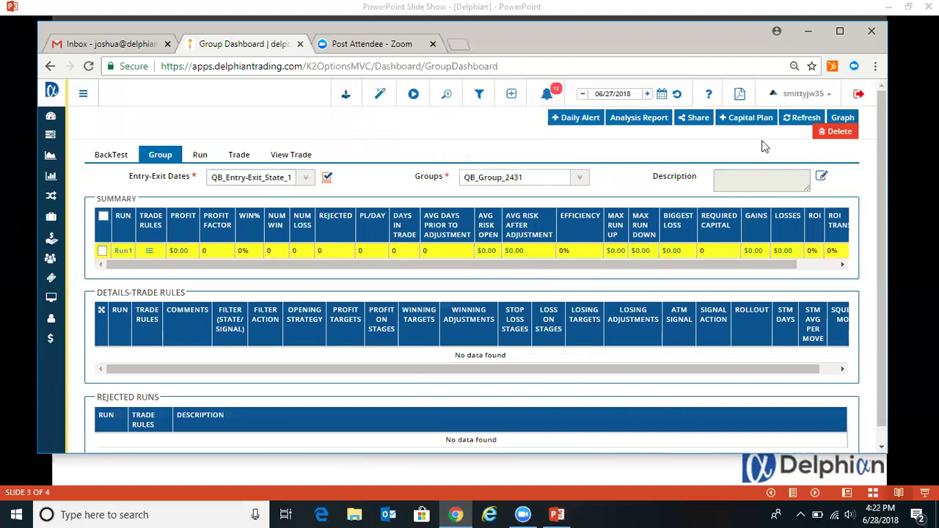
left_click(797, 123)
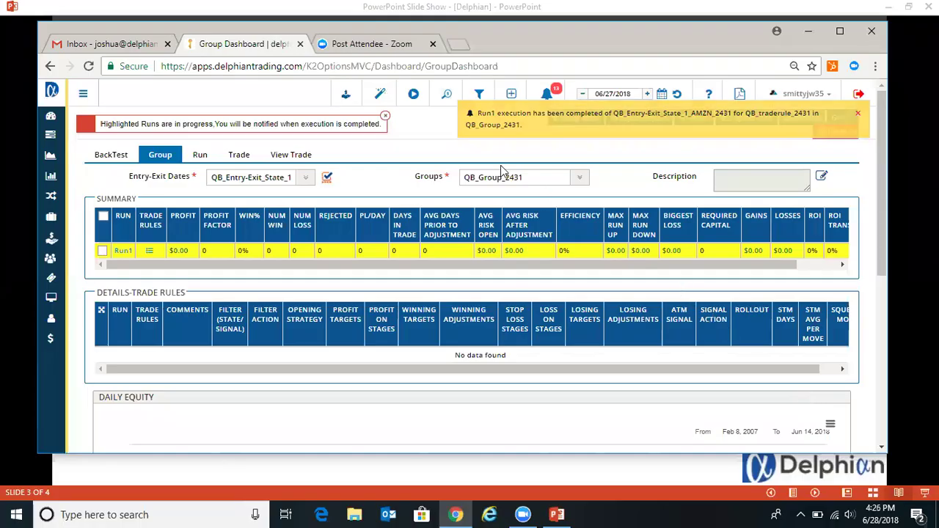
left_click(794, 119)
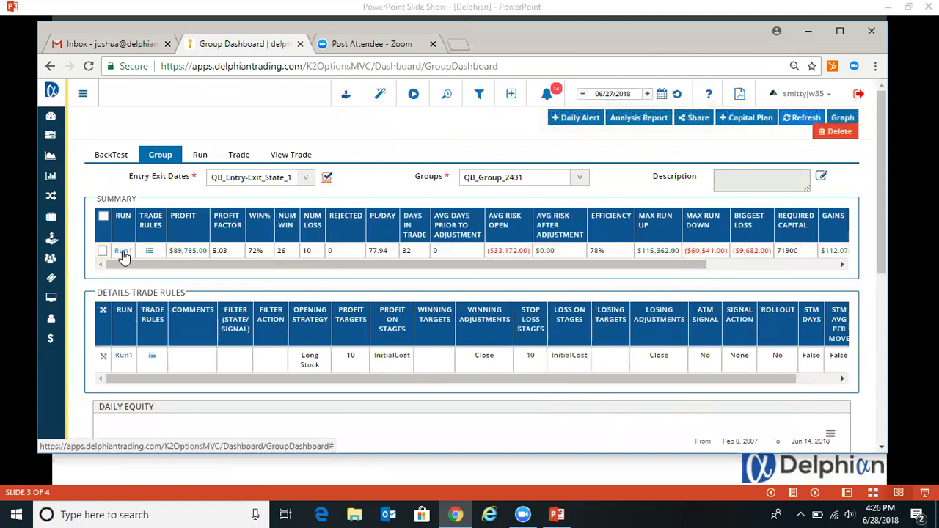
Step: Open Run1 from the group summary and examine its individual trades through the second page of details
left_click(122, 251)
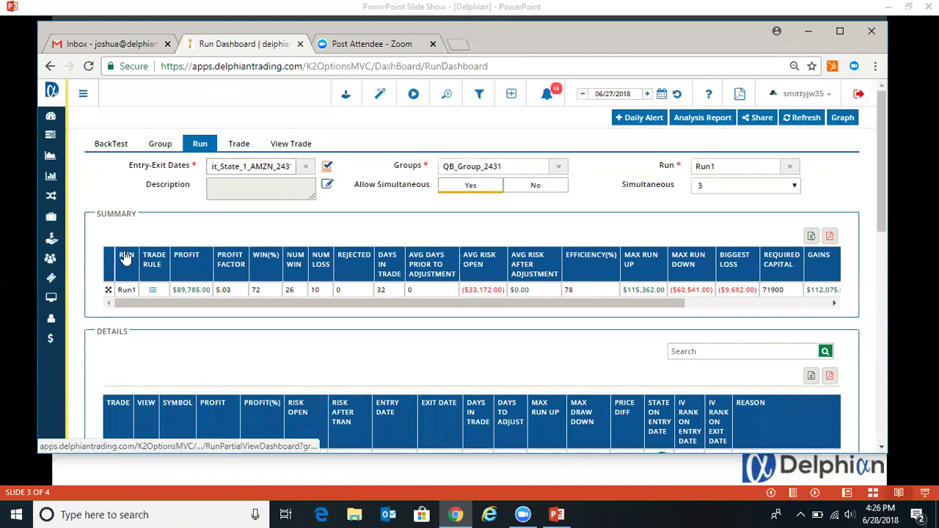
scroll(126, 257, "down", 3)
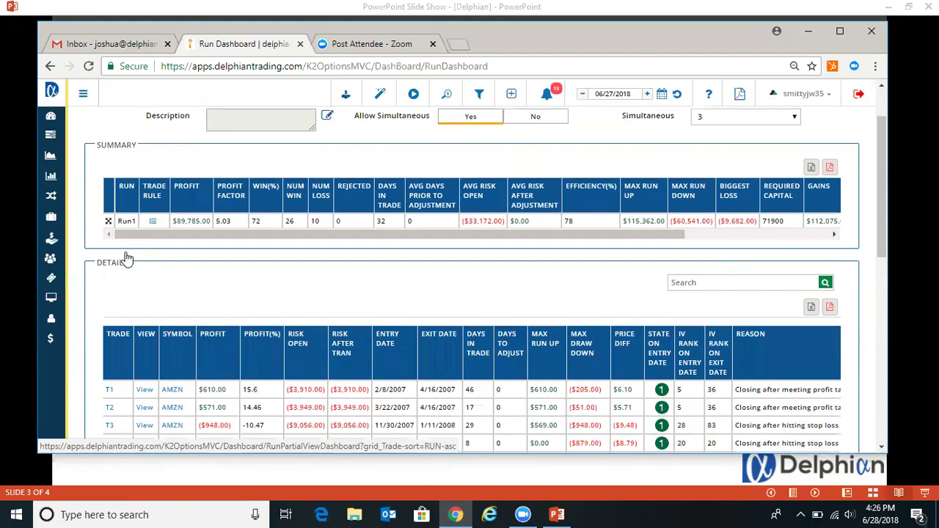
scroll(126, 257, "down", 1)
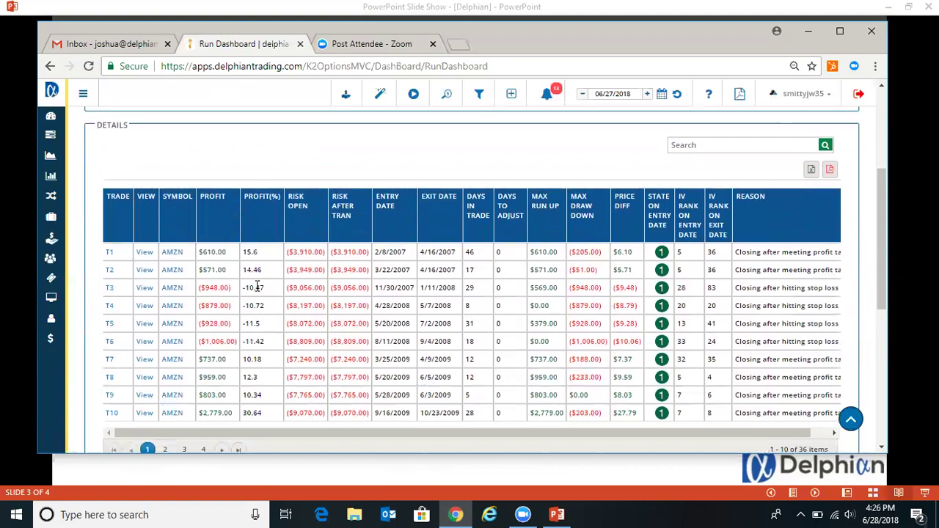
scroll(267, 294, "down", 1)
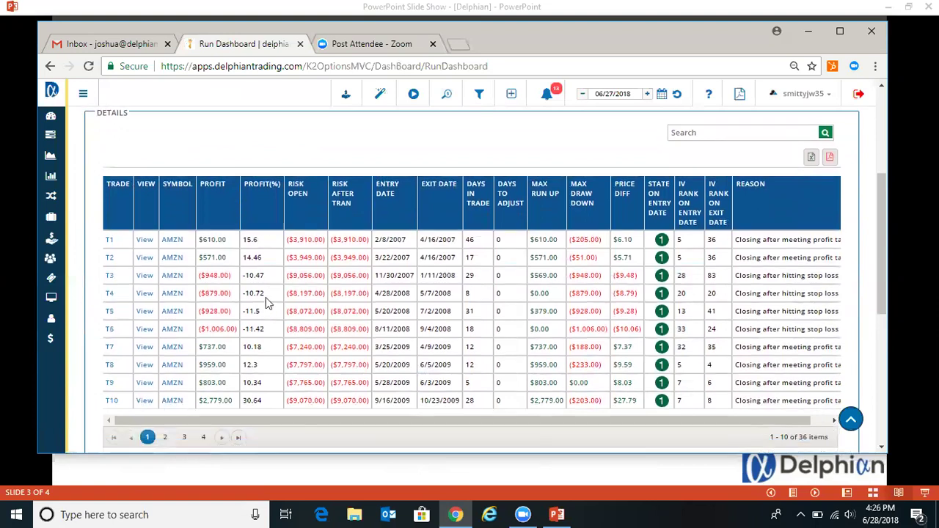
left_click(220, 381)
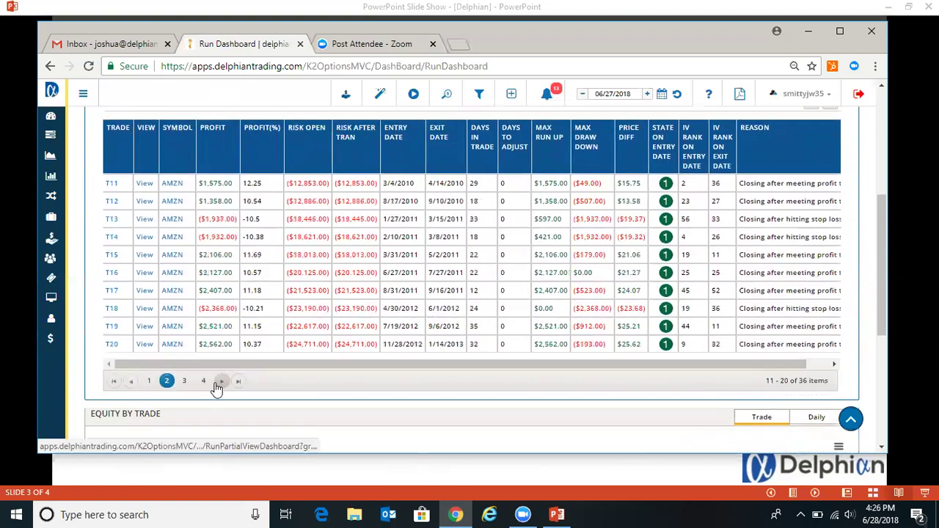
Step: View trade T17 and examine its trade summary, legs, OHLC chart and daily profit and loss
left_click(146, 292)
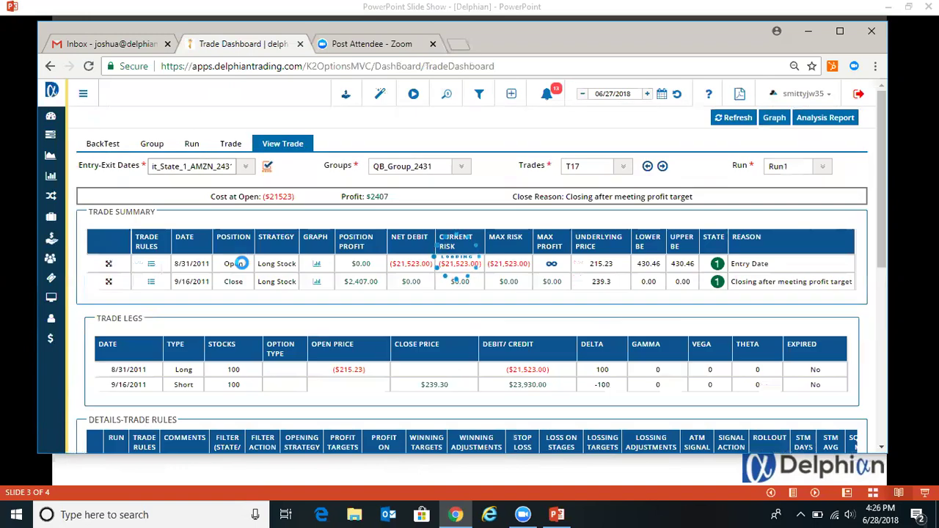
scroll(241, 263, "down", 1)
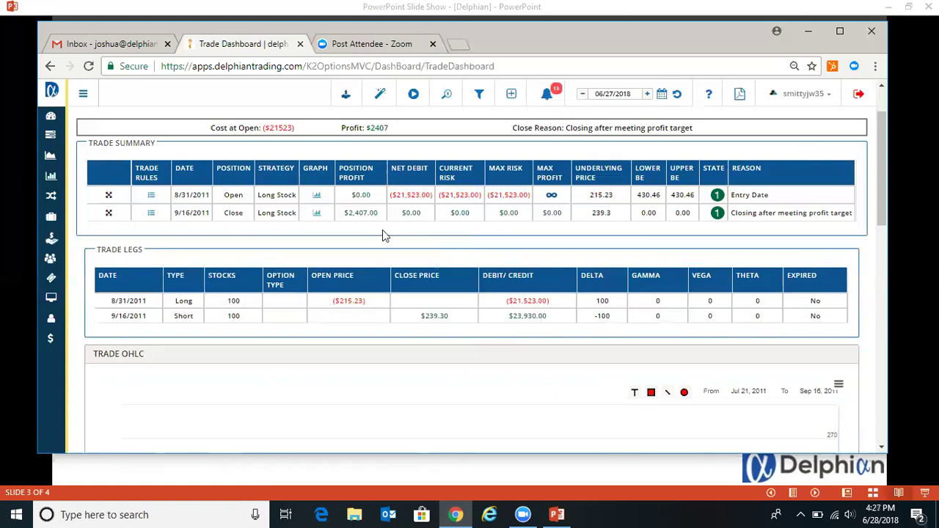
scroll(368, 211, "down", 1)
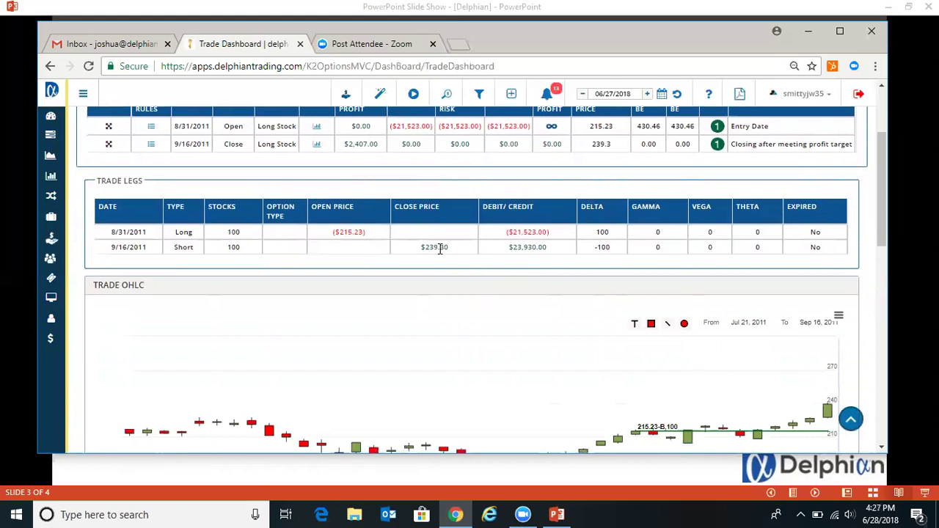
scroll(198, 256, "down", 2)
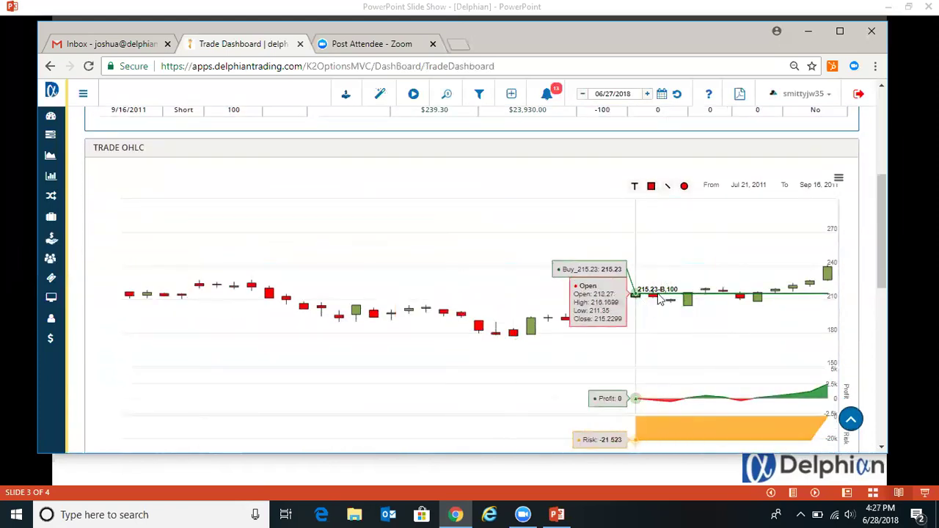
scroll(555, 270, "down", 5)
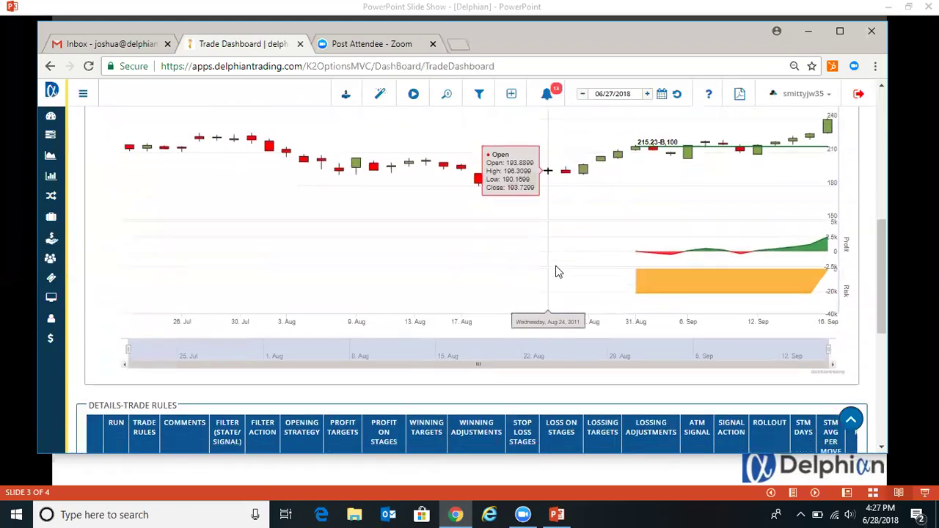
scroll(556, 271, "down", 1)
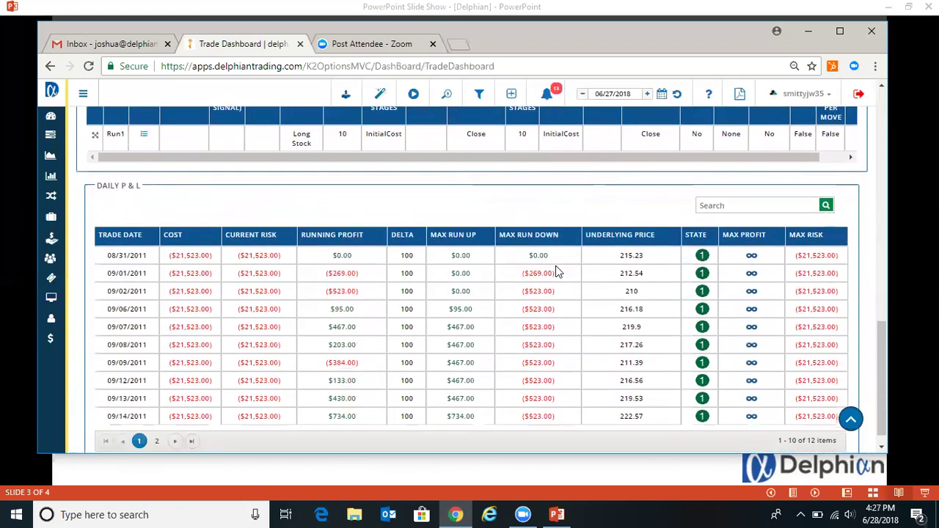
scroll(555, 272, "down", 1)
scroll(555, 271, "up", 8)
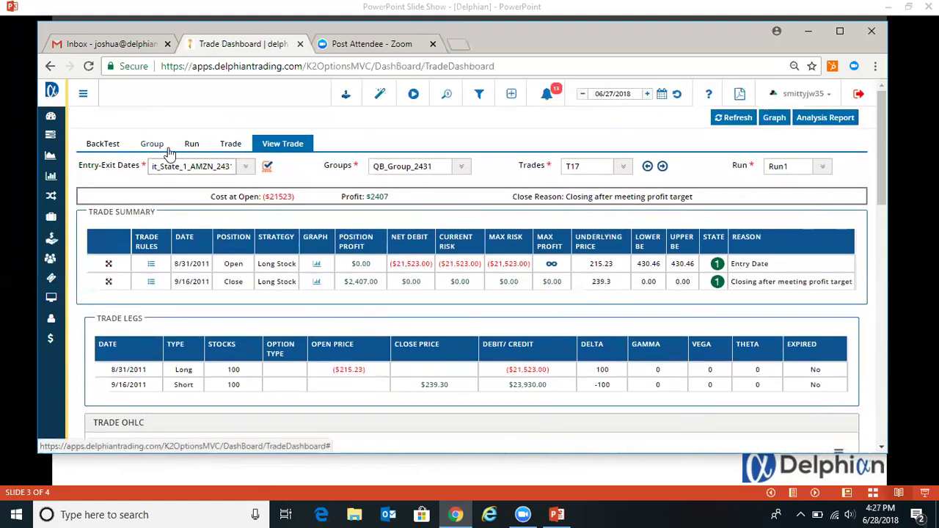
Step: Return to the group dashboard and open the trade rules used for Run1
left_click(154, 146)
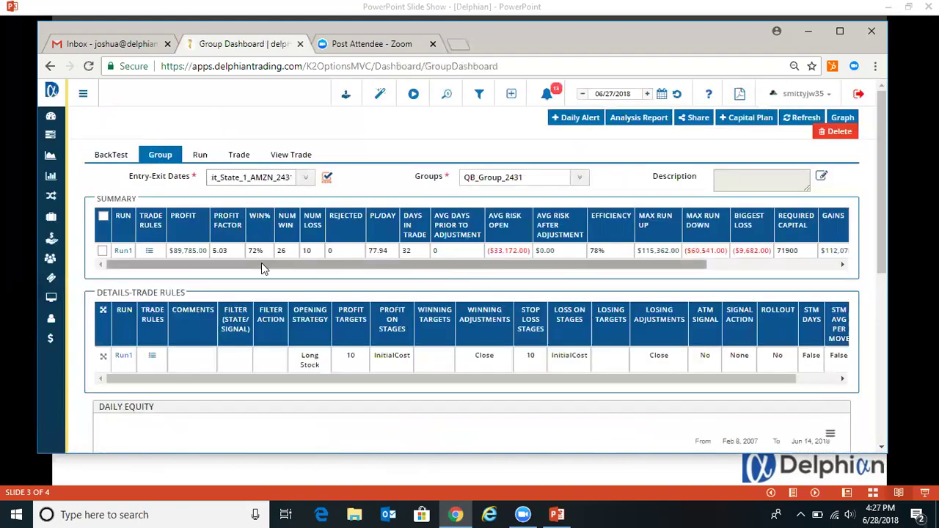
left_click(148, 253)
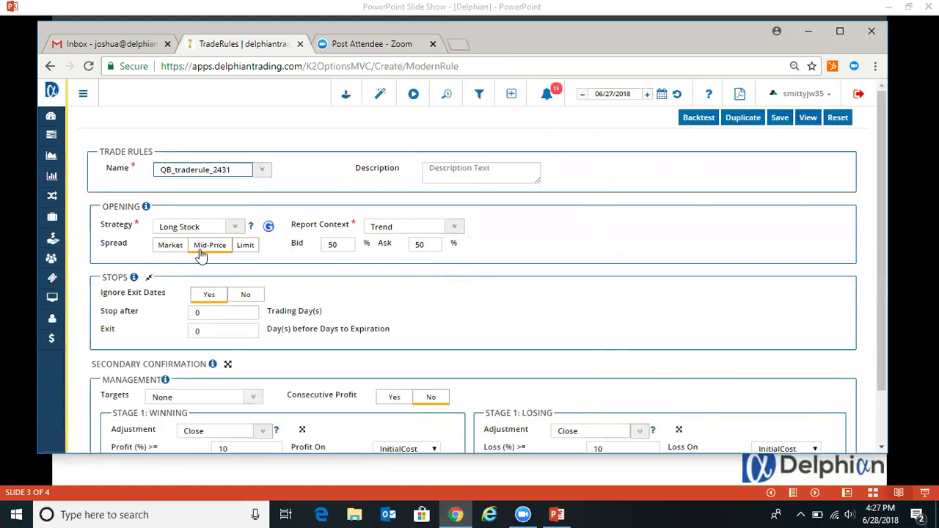
Step: Change the opening strategy of the trade rule from Long Stock to Long Call and look over the option fields it adds
left_click(180, 229)
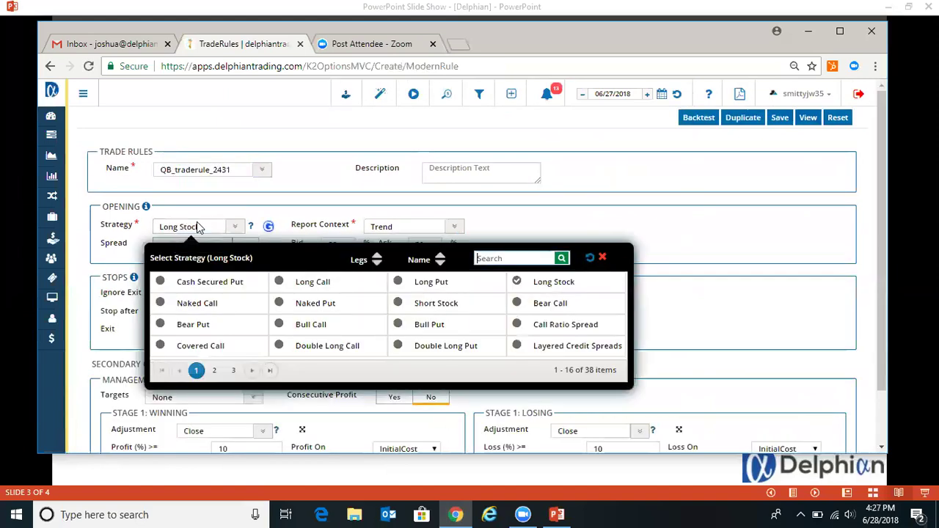
left_click(314, 284)
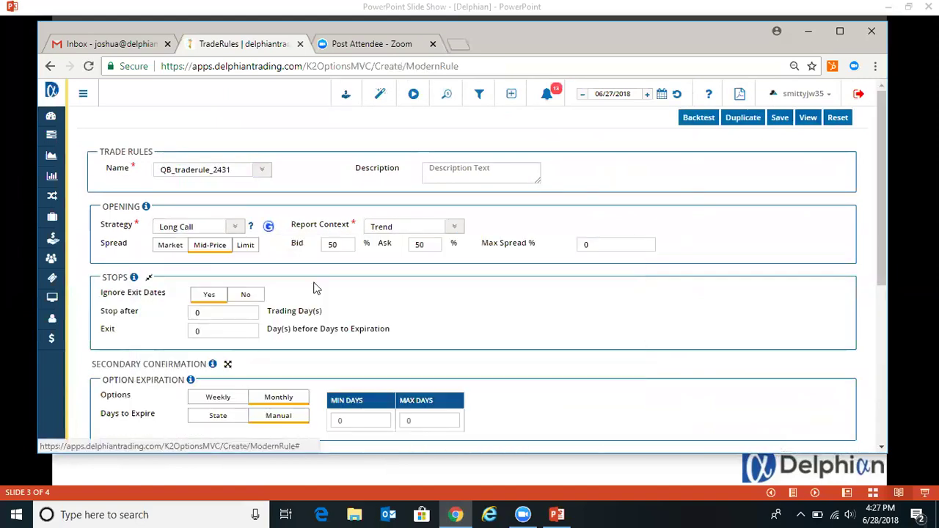
scroll(315, 287, "down", 1)
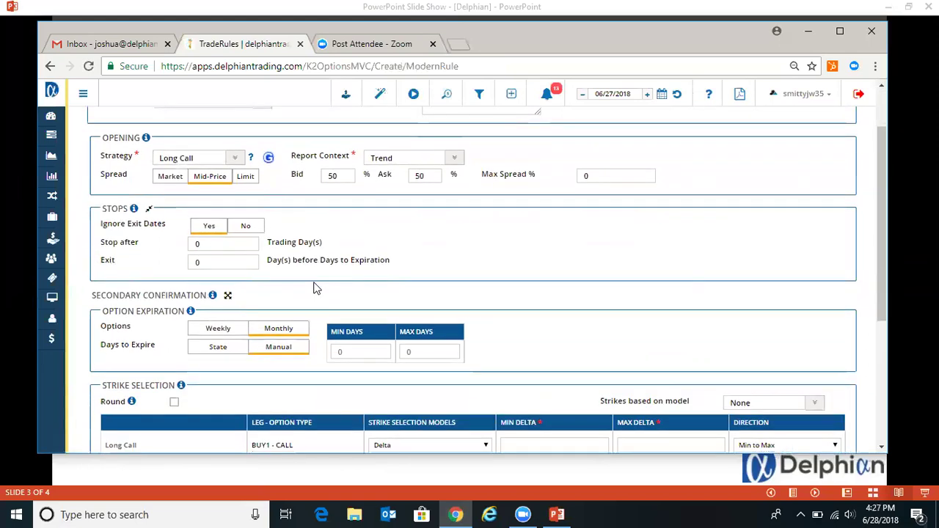
scroll(316, 287, "down", 1)
scroll(316, 288, "up", 1)
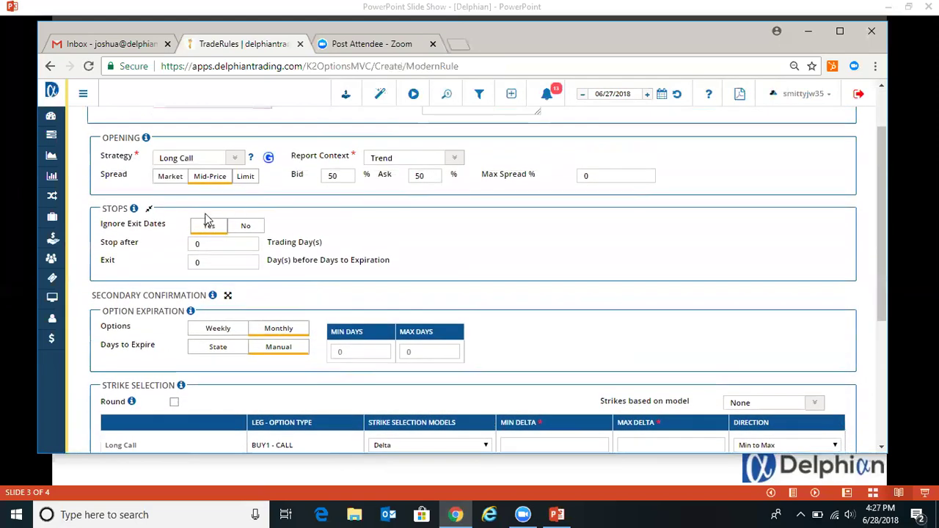
Step: Set the option expiration range to a minimum of 60 and a maximum of 120 days
scroll(215, 227, "down", 1)
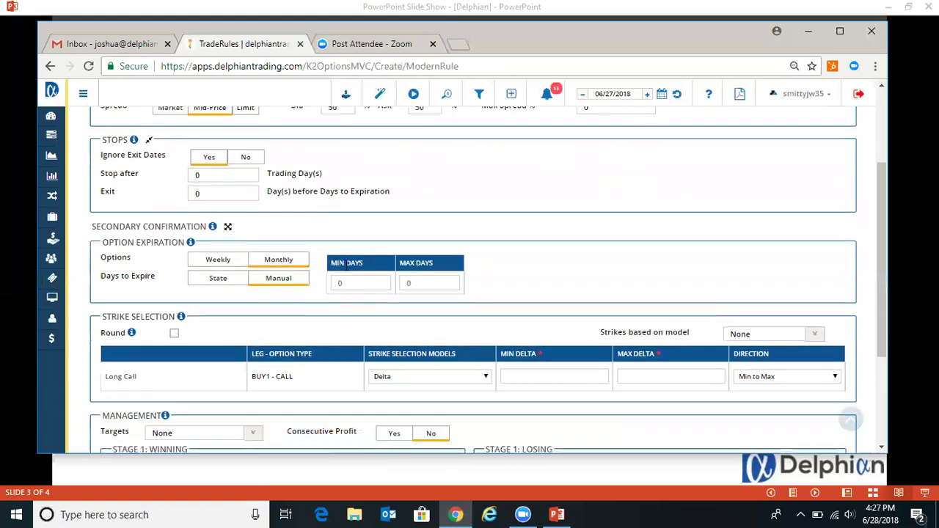
left_click(367, 283)
type("60")
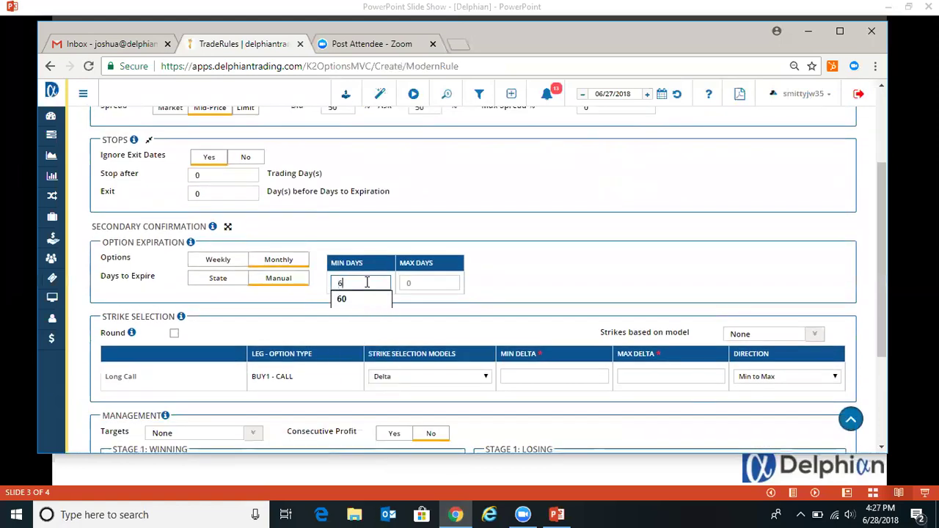
left_click(403, 283)
type("120")
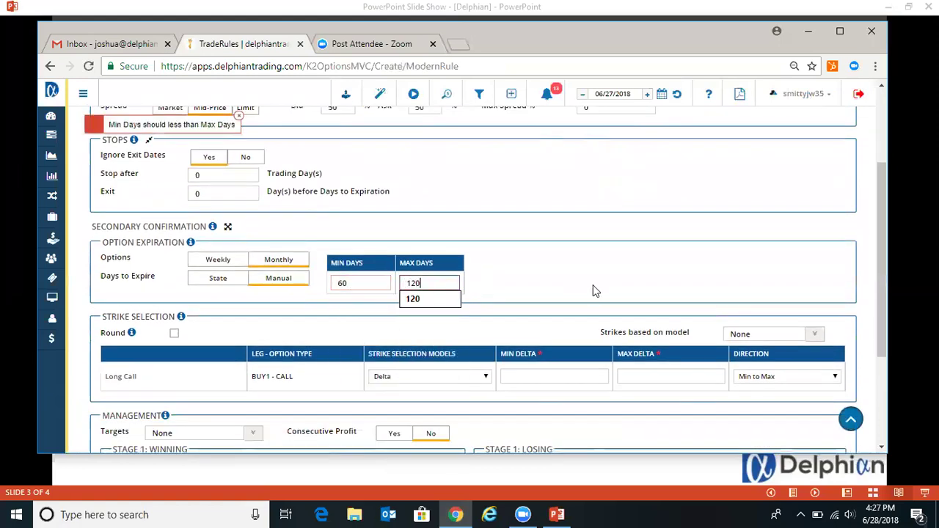
left_click(594, 287)
Step: Set the Long Call leg's delta range to a minimum of 30 and a maximum of 70, and view the available strike selection models
scroll(594, 292, "down", 1)
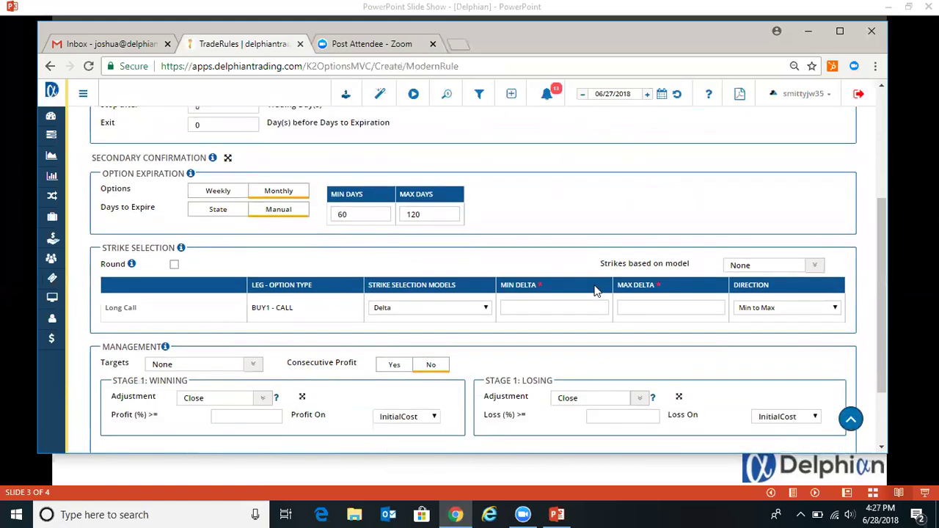
left_click(579, 304)
type("30")
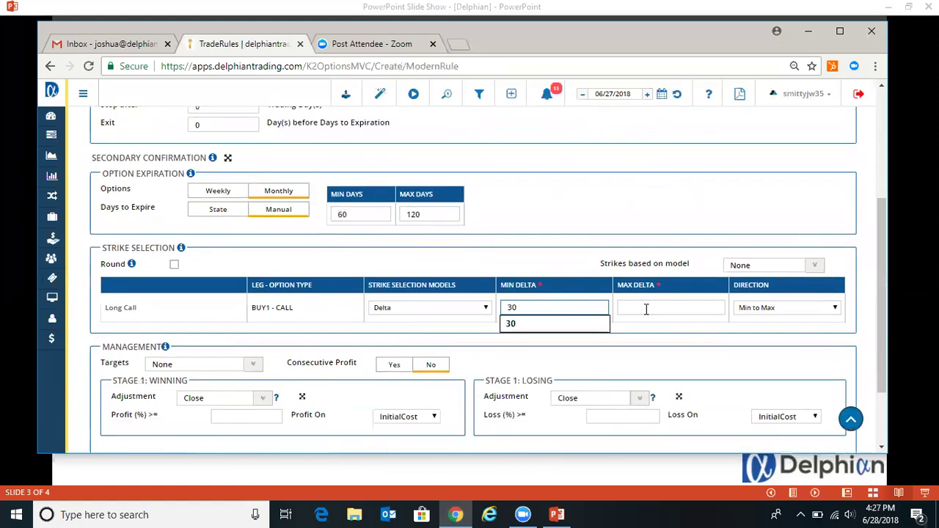
left_click(645, 308)
type("70")
left_click(558, 217)
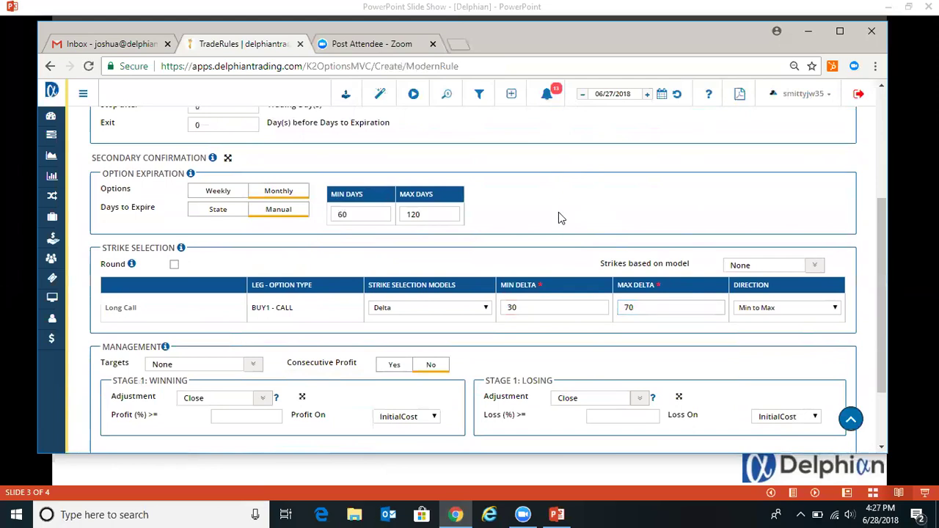
left_click(432, 307)
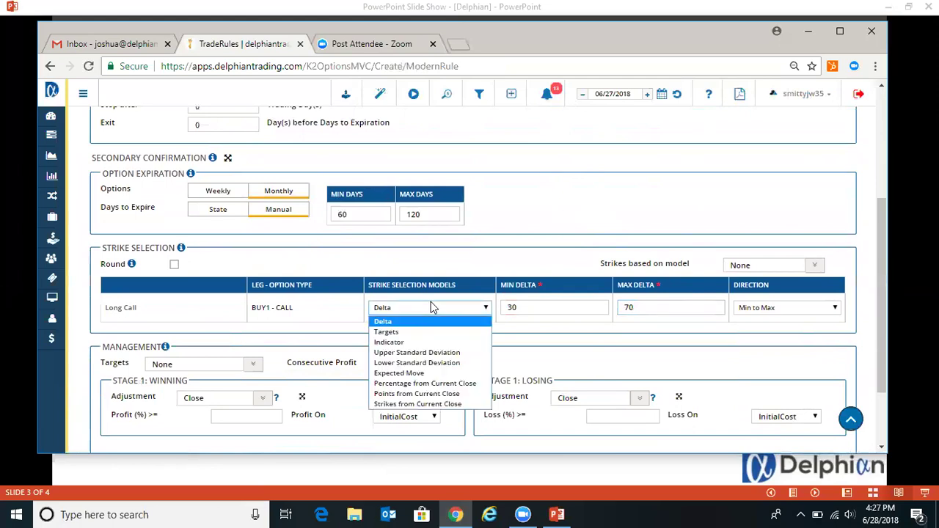
left_click(496, 247)
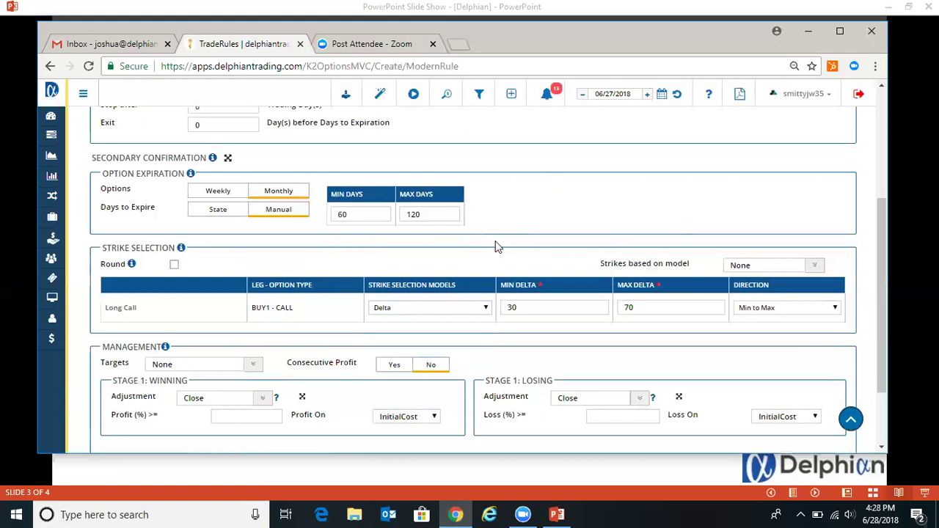
Step: Set the Stage 1 management exits to a winning profit of 25% and a losing loss of 50%
scroll(495, 246, "down", 3)
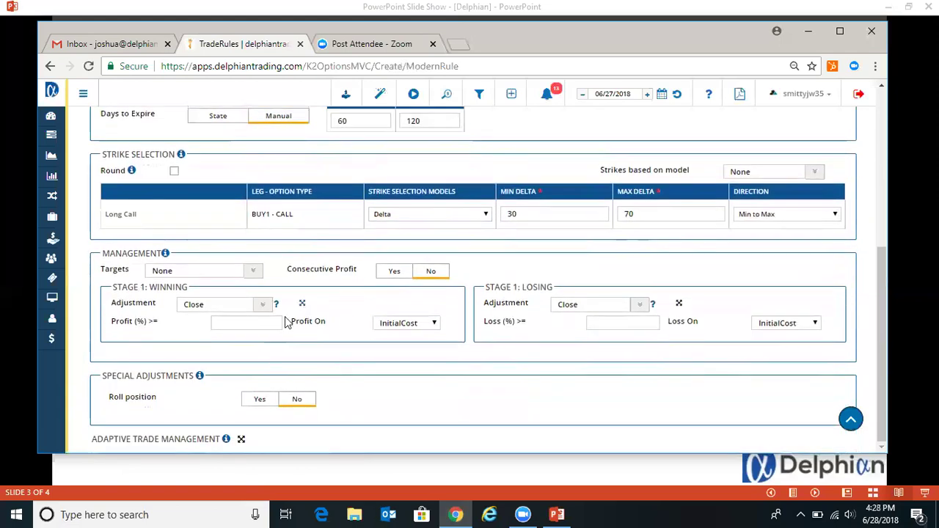
left_click(277, 323)
type("2")
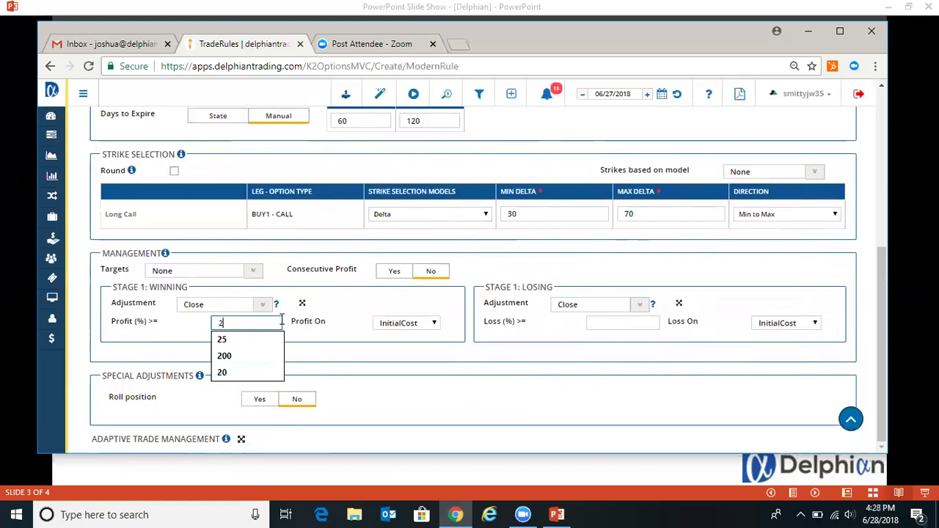
type("5")
left_click(271, 339)
left_click(624, 326)
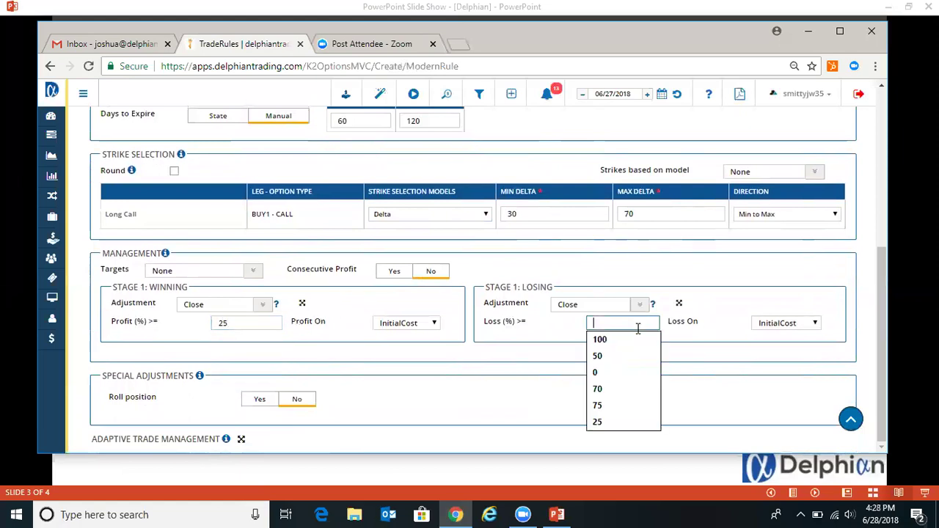
type("50")
left_click(608, 272)
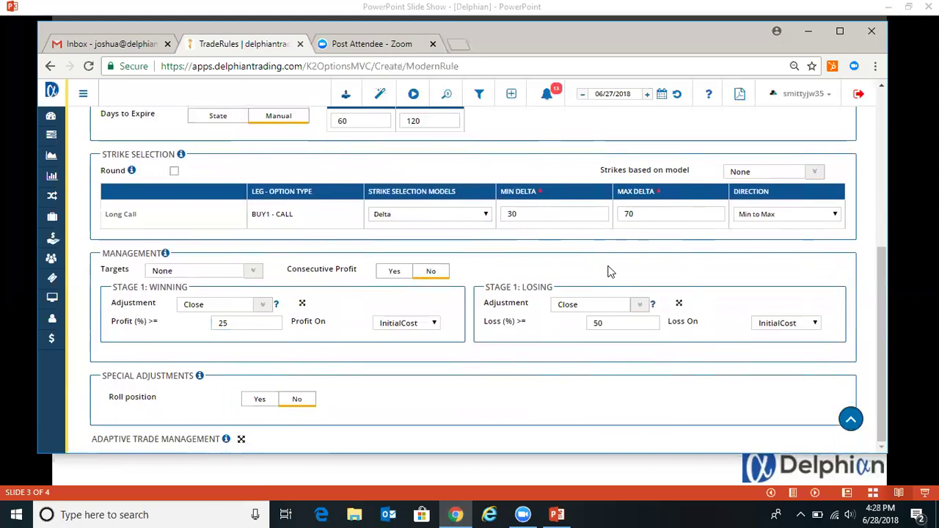
Step: Run a backtest with the modified trade rule and load the completed Run2 results in the group dashboard
scroll(608, 272, "up", 4)
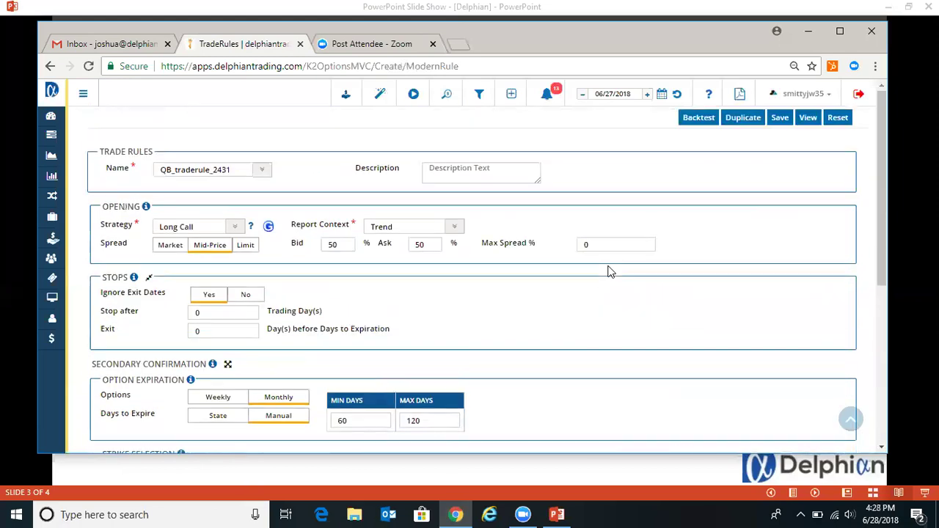
left_click(701, 125)
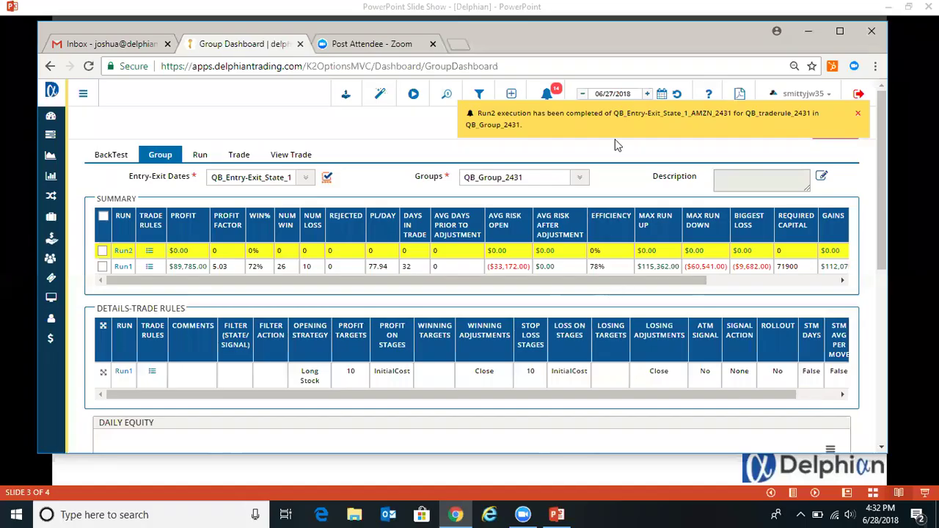
left_click(638, 125)
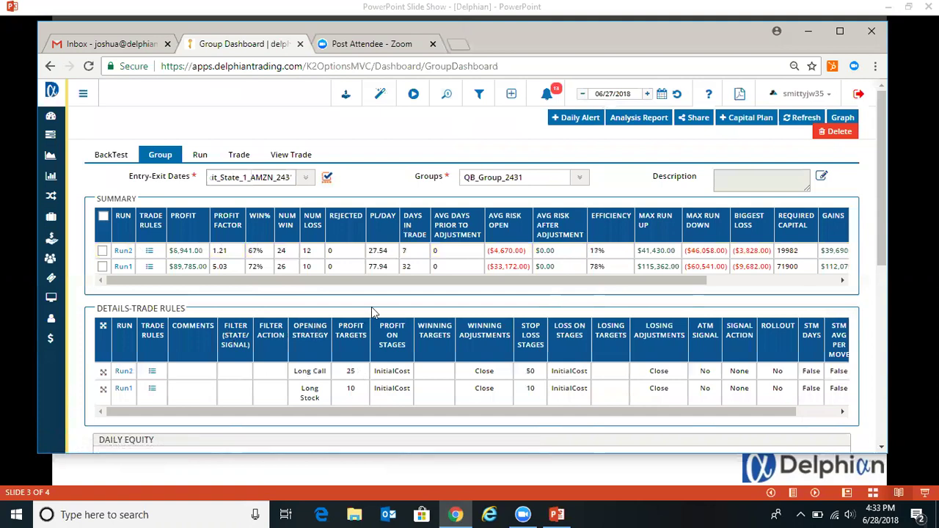
Step: Switch to the PowerPoint slide show and advance to the Contact Information slide
left_click(557, 514)
key("Right")
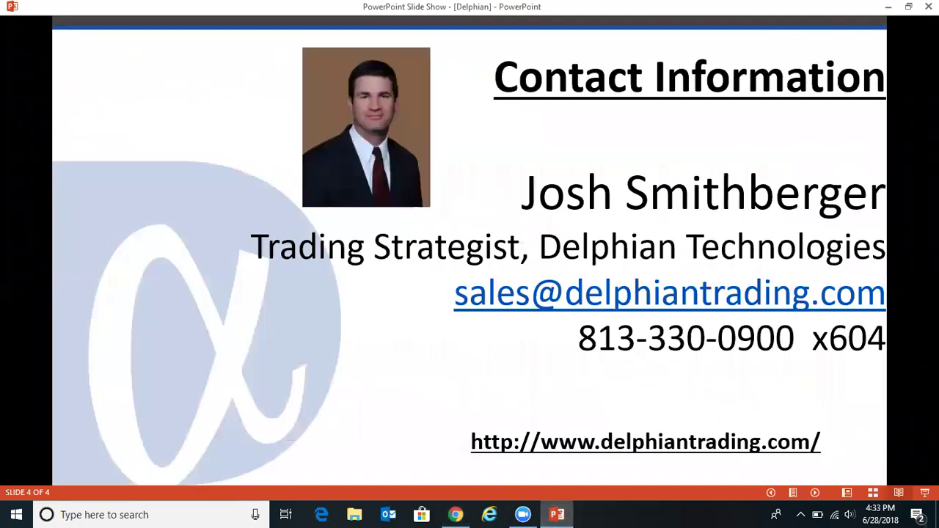